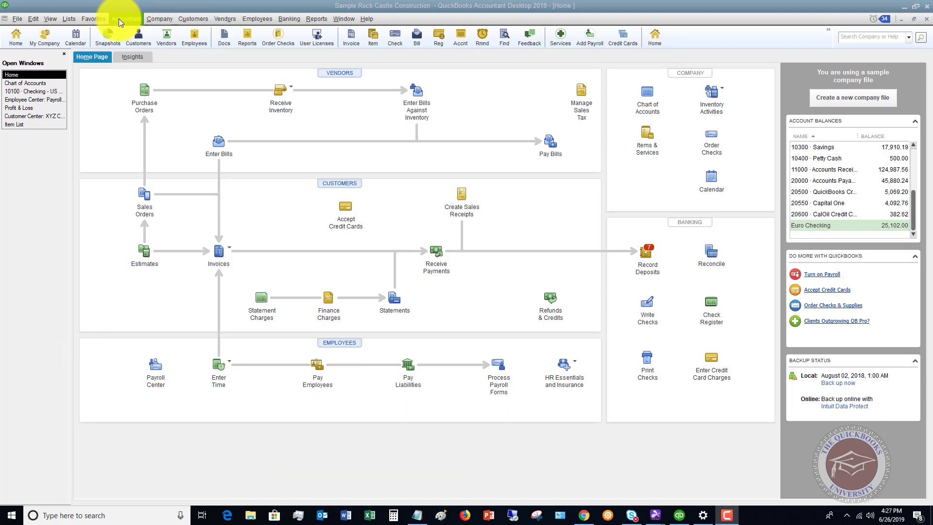
Open Pay Bills from the Home Page and scroll through all outstanding bills totalling 42,421.04
left_click(226, 19)
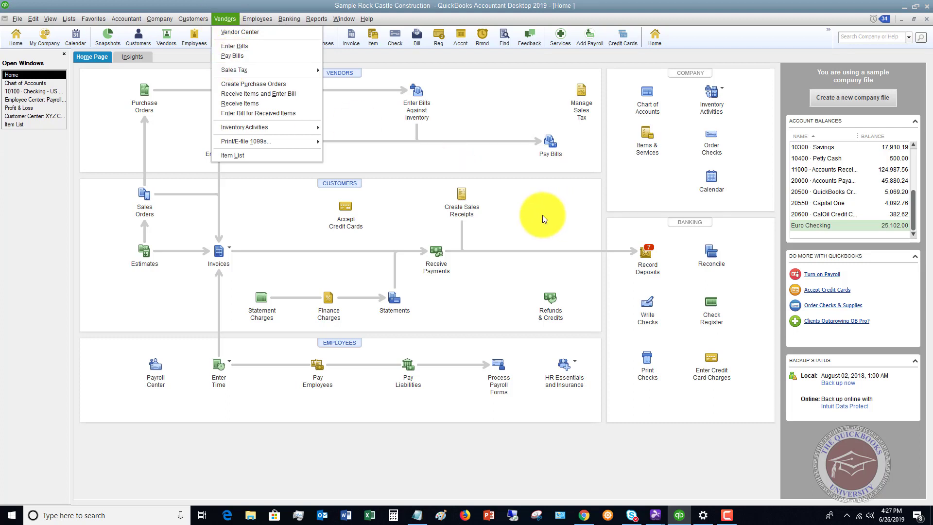
left_click(594, 201)
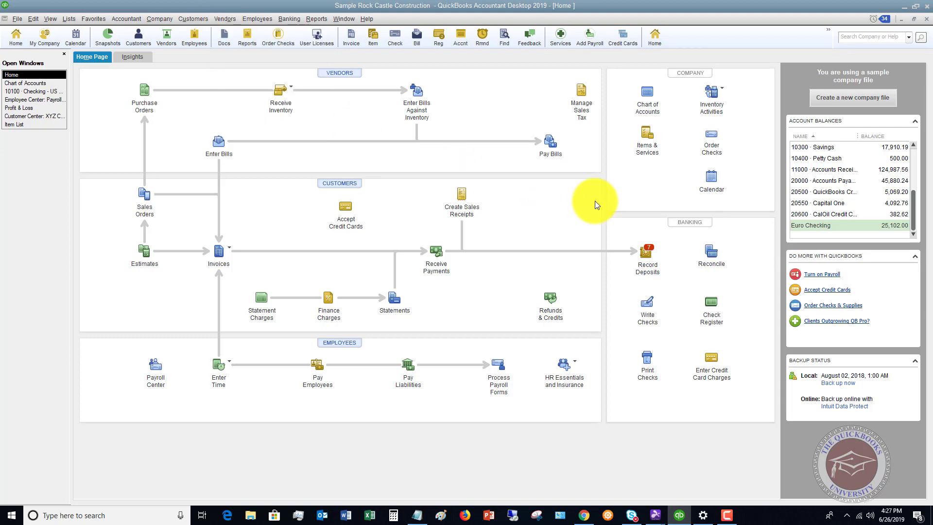
left_click(546, 144)
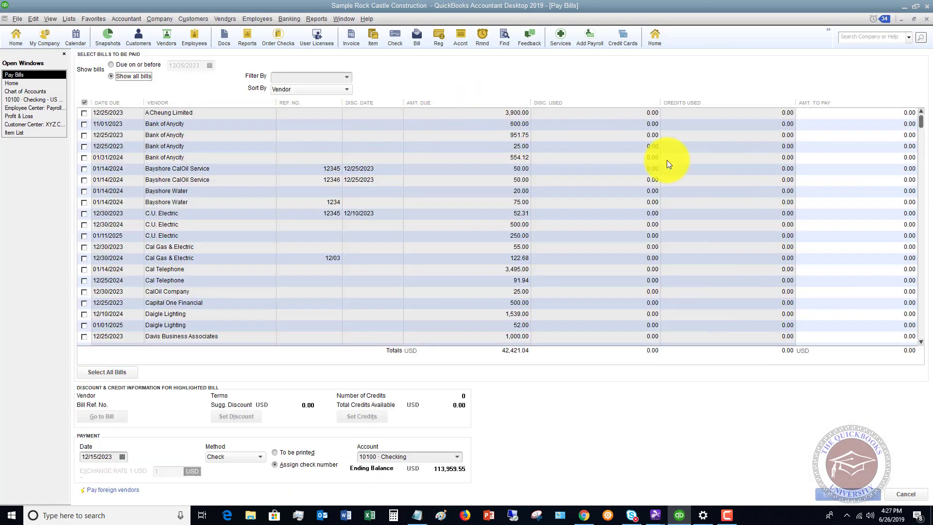
scroll(521, 229, "down", 4)
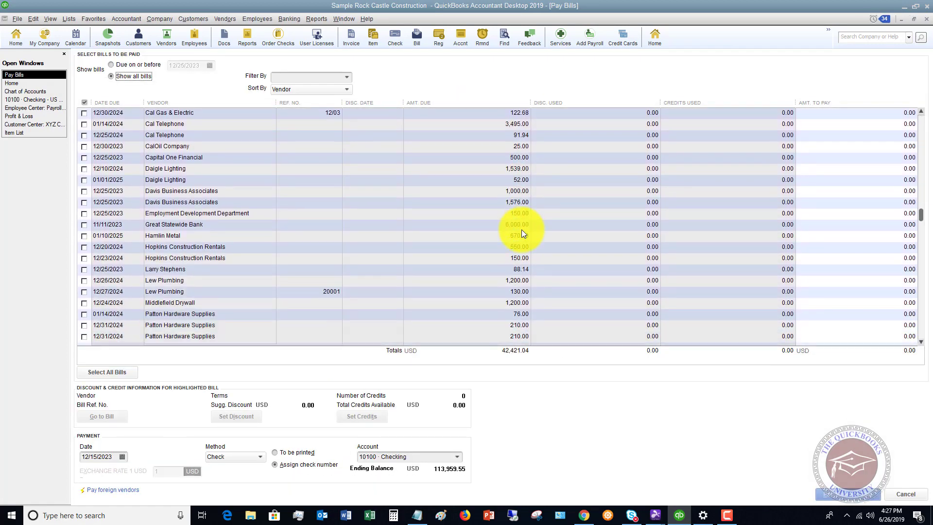
scroll(521, 229, "down", 5)
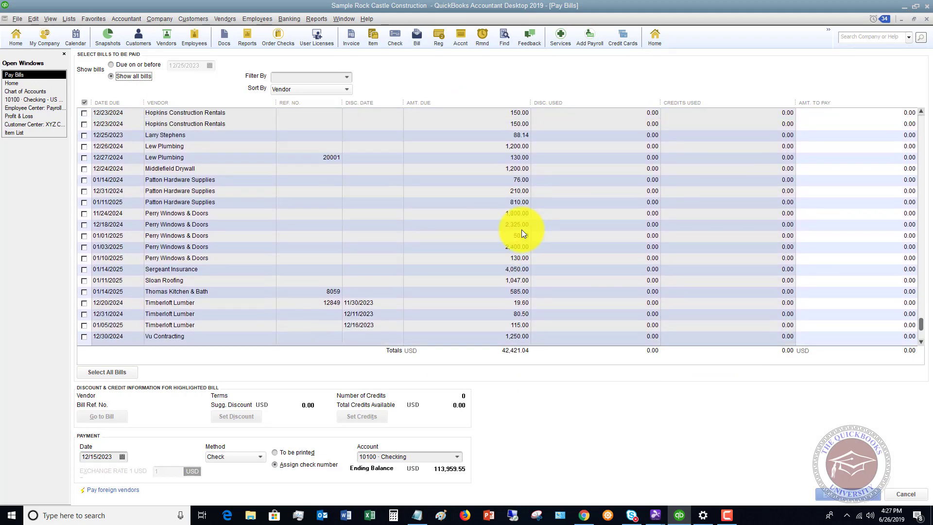
scroll(521, 229, "up", 8)
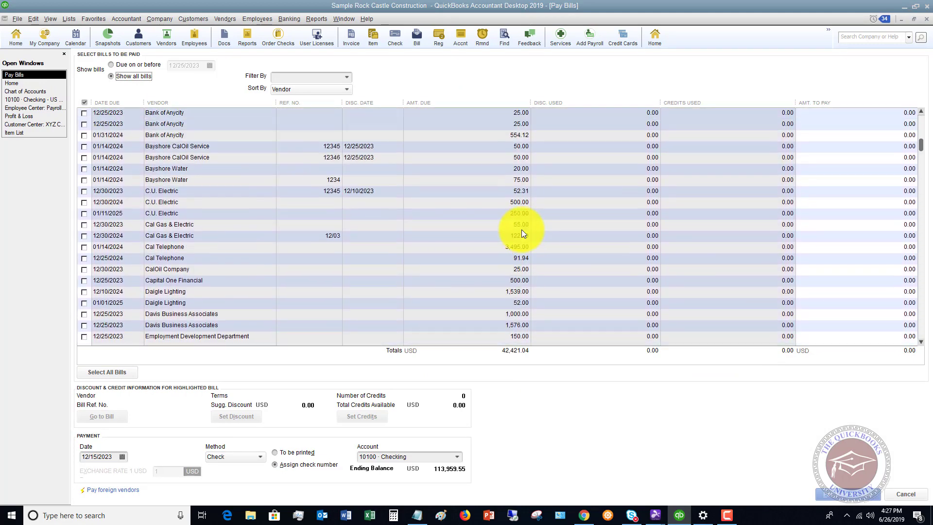
scroll(521, 233, "up", 1)
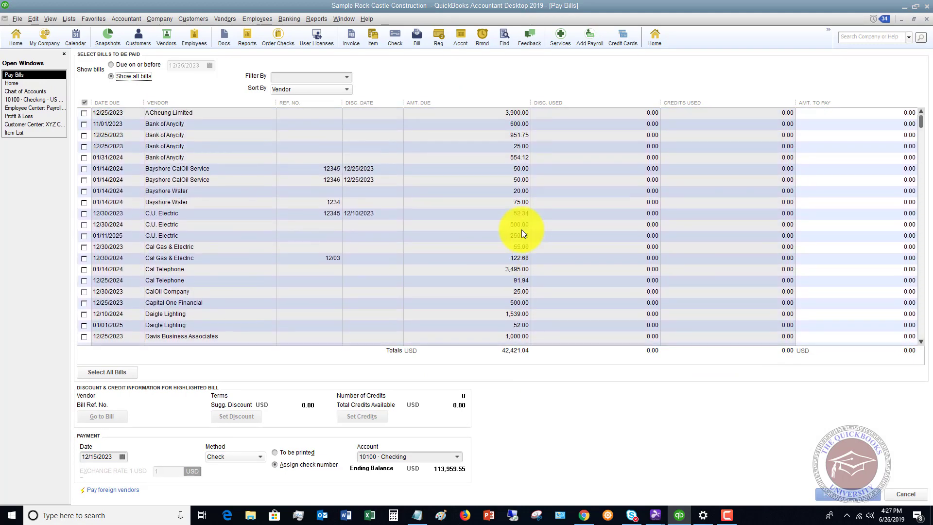
Set Show bills to Due on or before 12/25/2023, briefly showing all bills in between
left_click(110, 64)
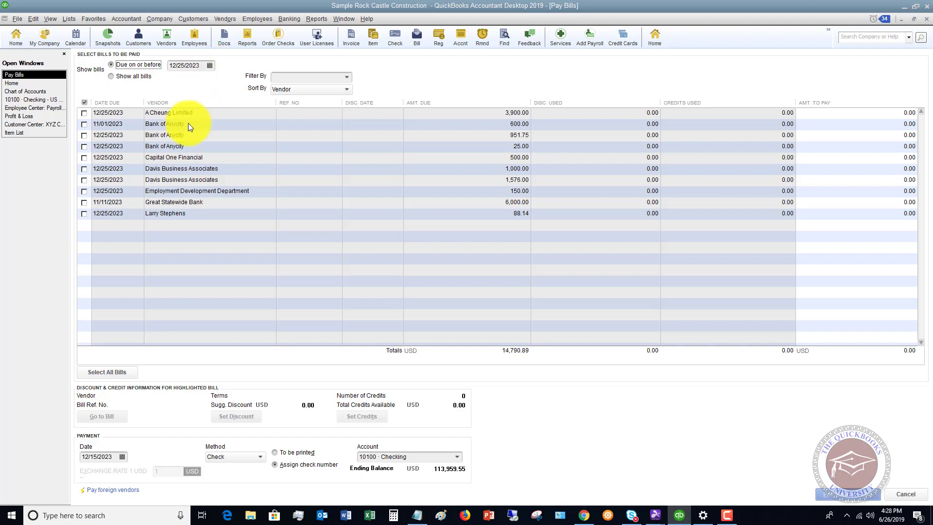
left_click(111, 76)
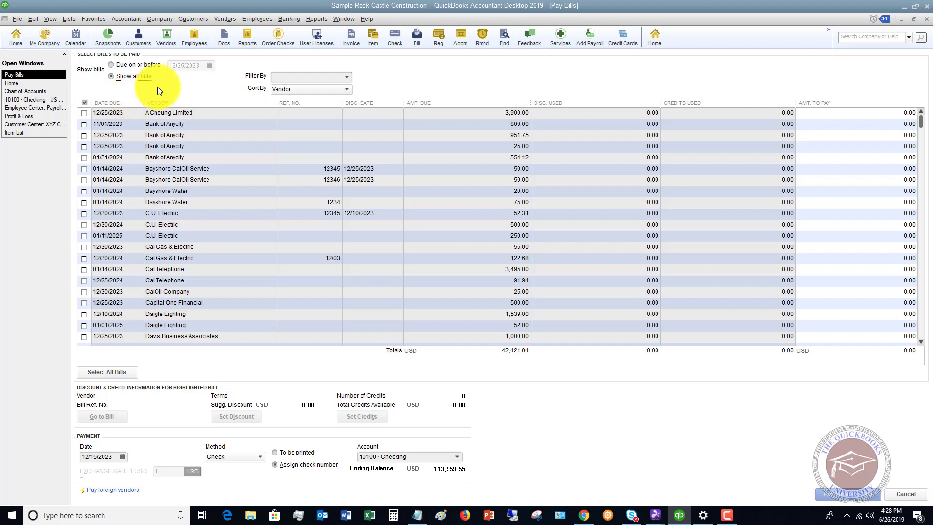
left_click(111, 65)
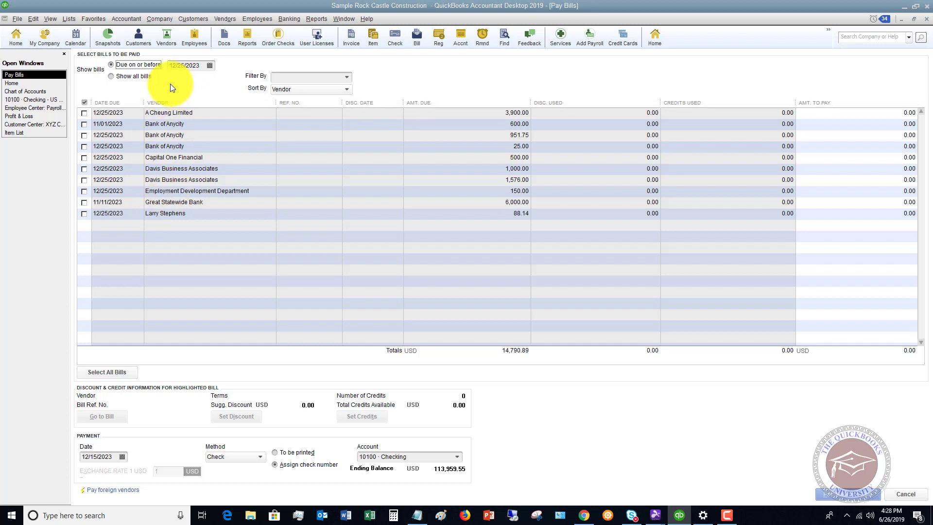
Filter the bill list to A Cheung Limited, dismissing the blank-field warnings
left_click(348, 78)
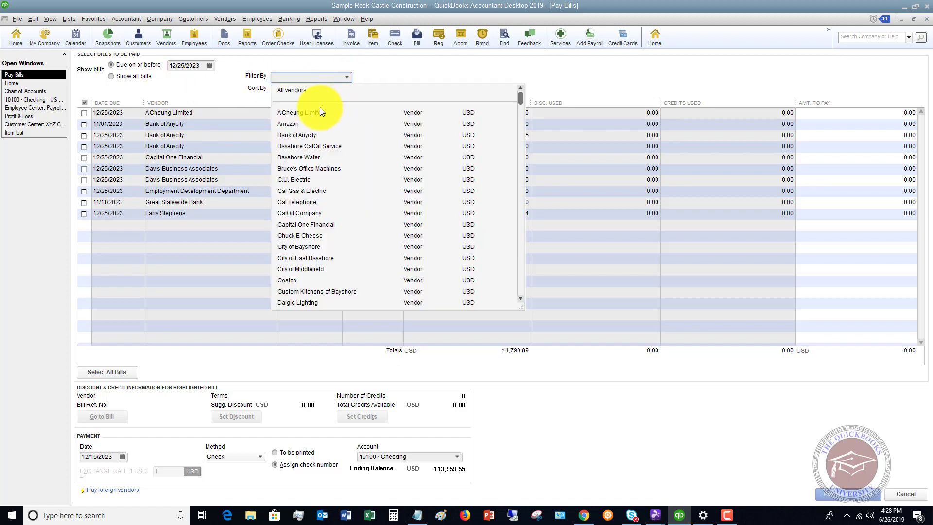
left_click(231, 87)
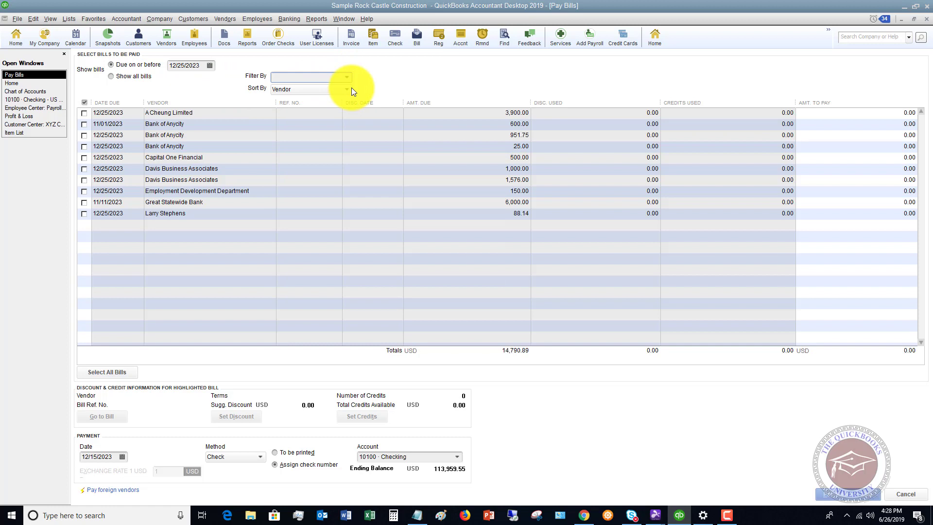
left_click(348, 89)
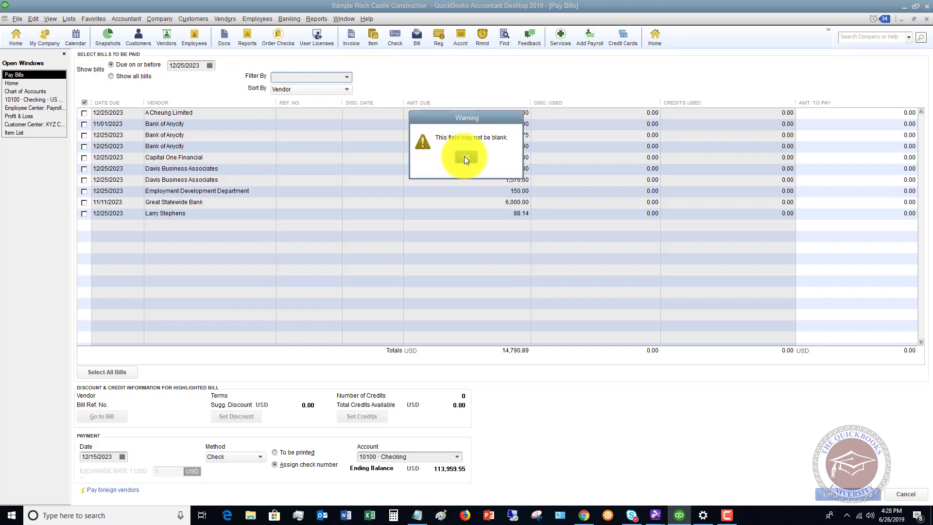
left_click(465, 158)
left_click(347, 88)
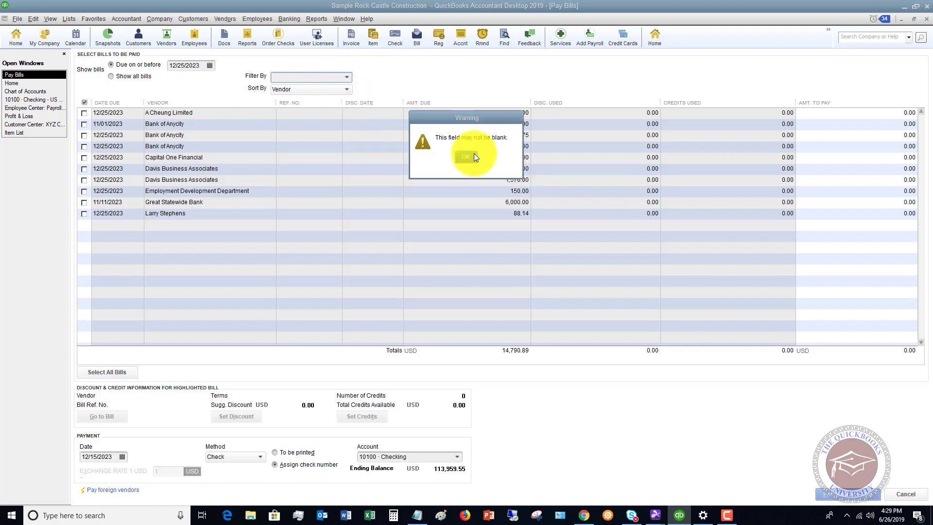
left_click(466, 157)
left_click(345, 75)
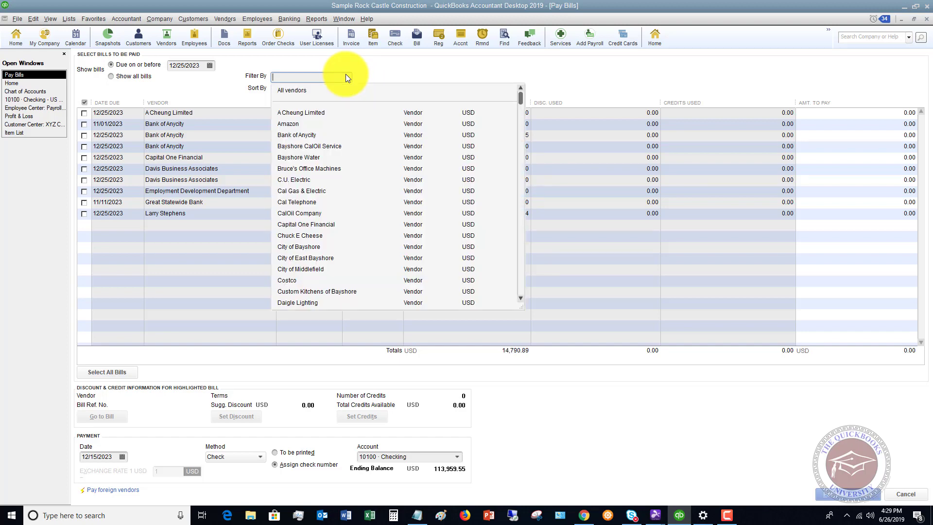
left_click(305, 112)
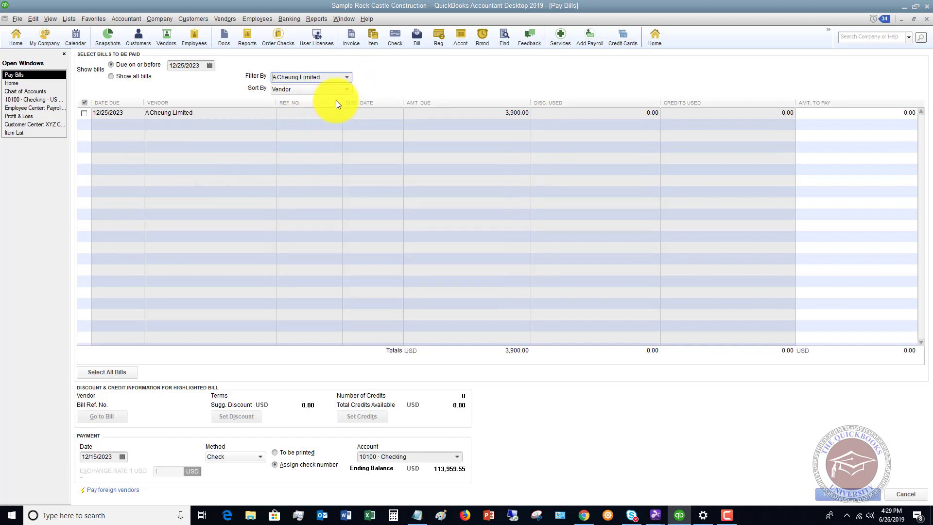
Keep Vendor sort order, clear the vendor filter, and show all bills
left_click(348, 89)
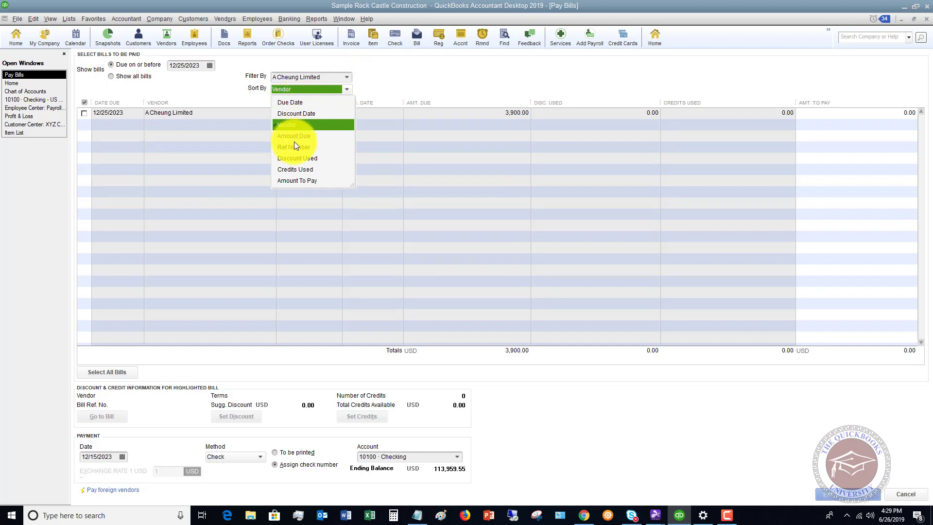
left_click(386, 77)
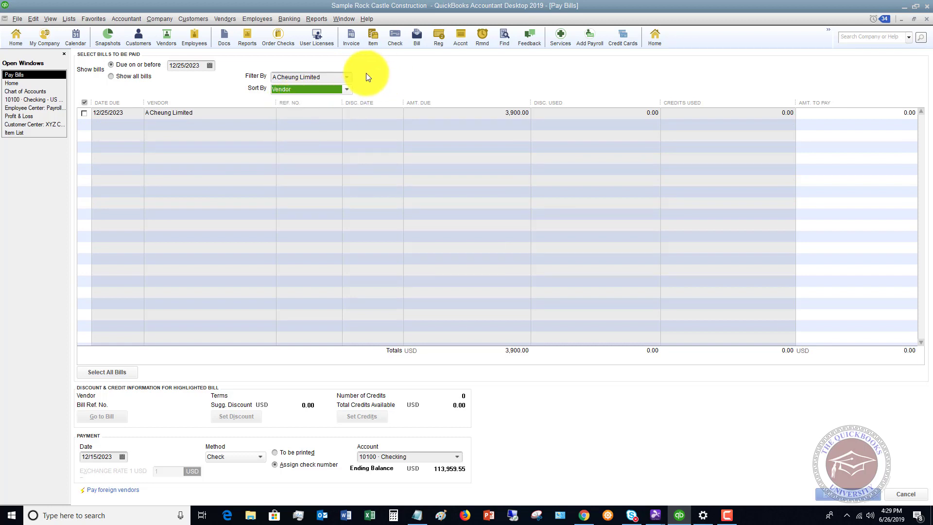
left_click(329, 79)
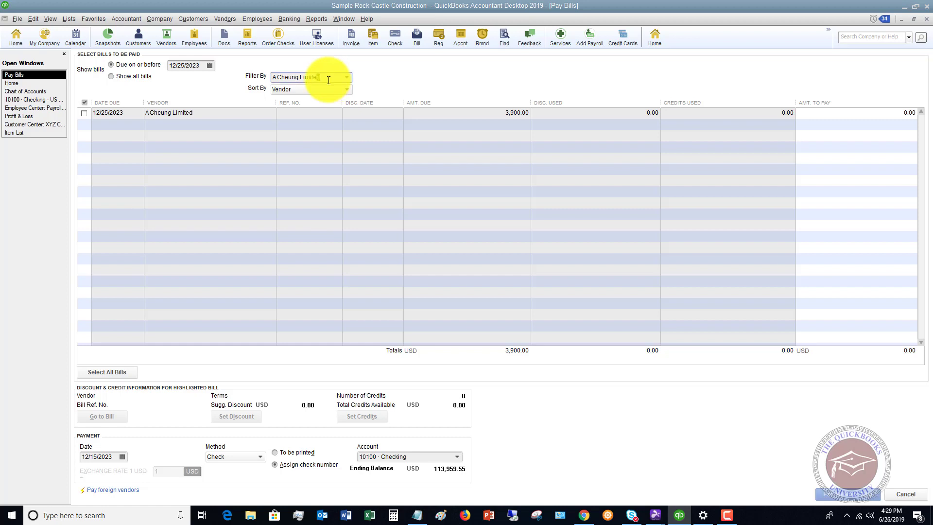
key("shift+Home")
key("BackSpace")
key("Tab")
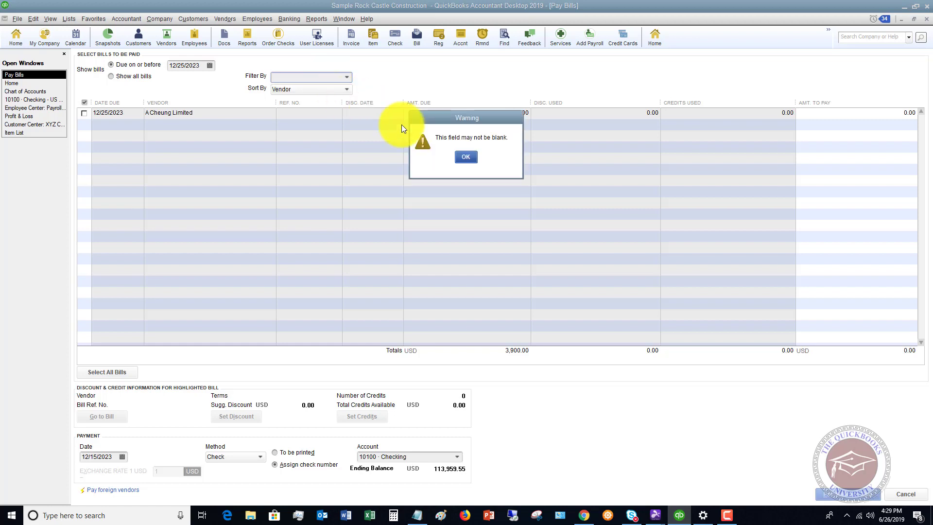
left_click(466, 156)
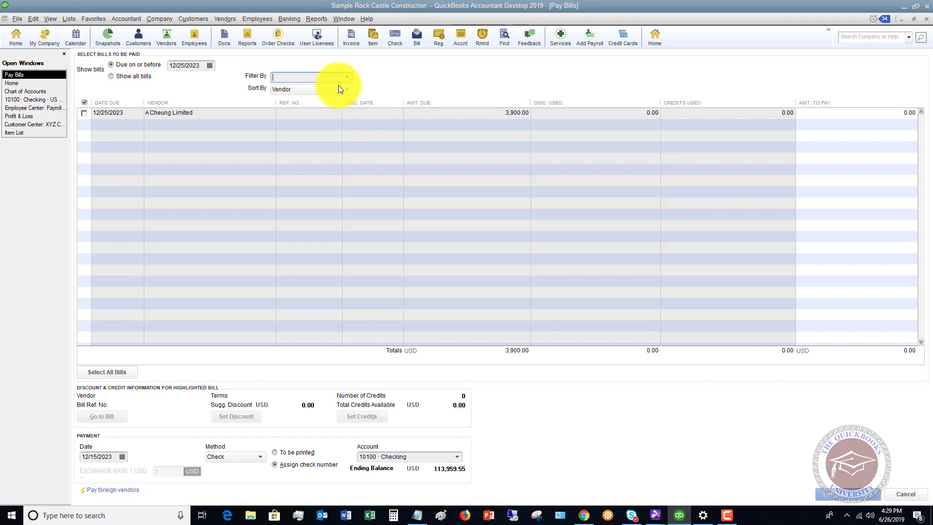
key("alt+l")
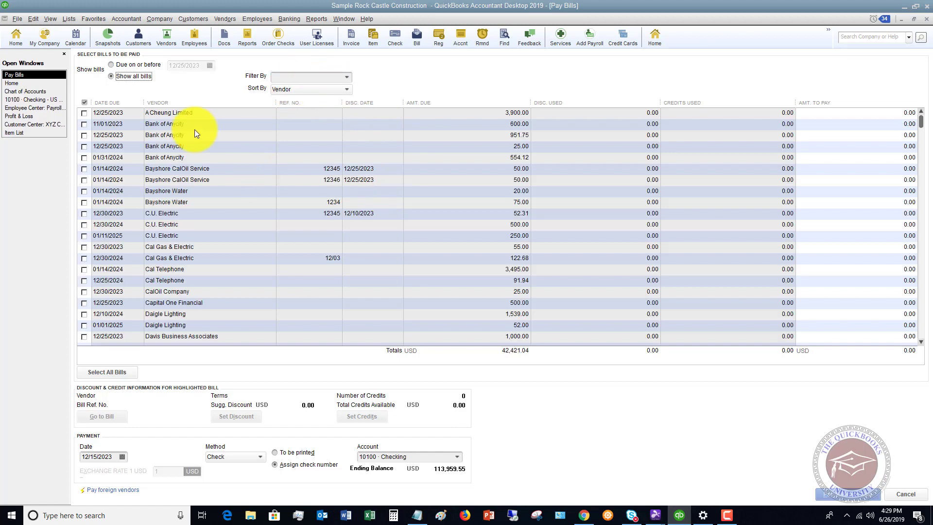
Show bills due by 12/25/2023 and tick A Cheung Limited plus Bank of Anycity 600.00, 951.75, 25.00
left_click(110, 65)
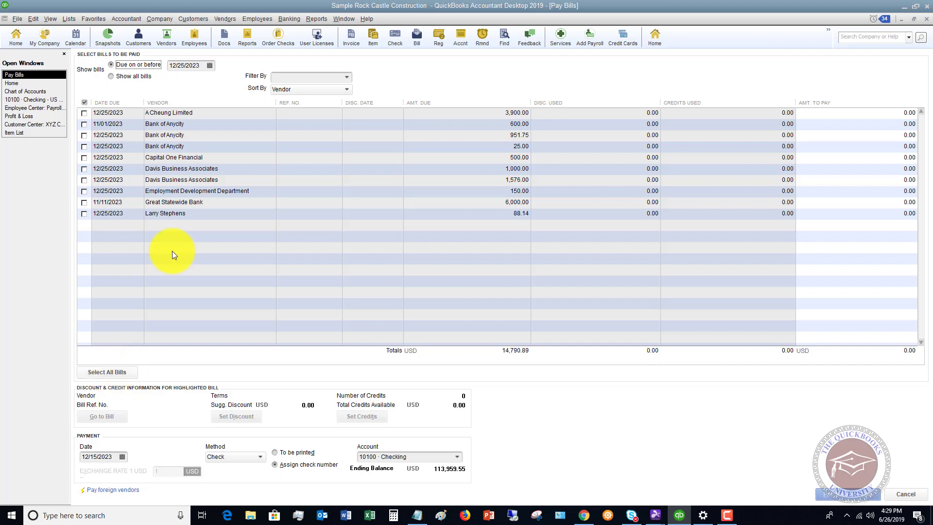
left_click(85, 113)
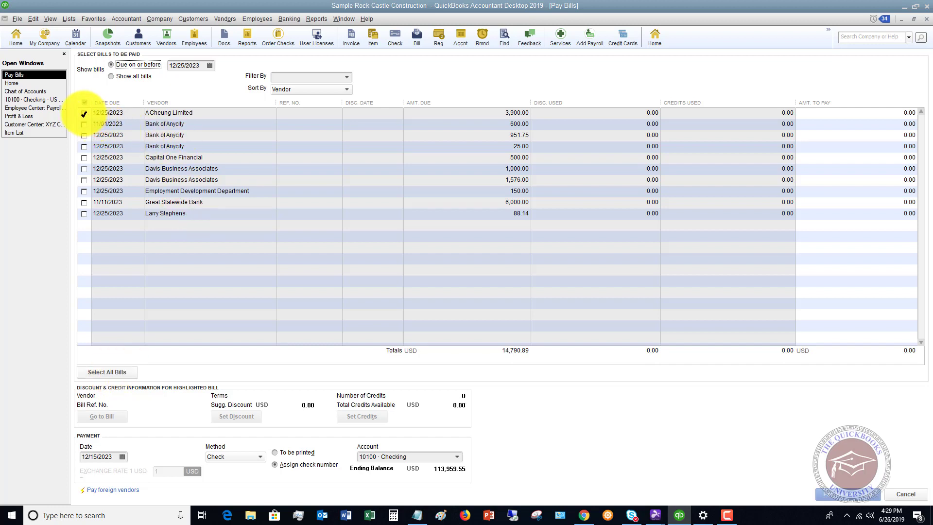
left_click(81, 115)
left_click(84, 125)
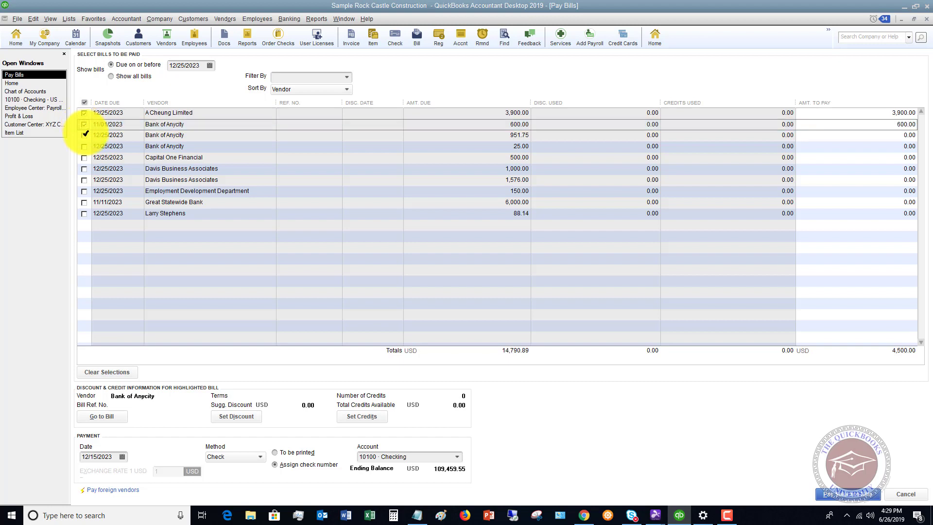
left_click(84, 135)
left_click(84, 146)
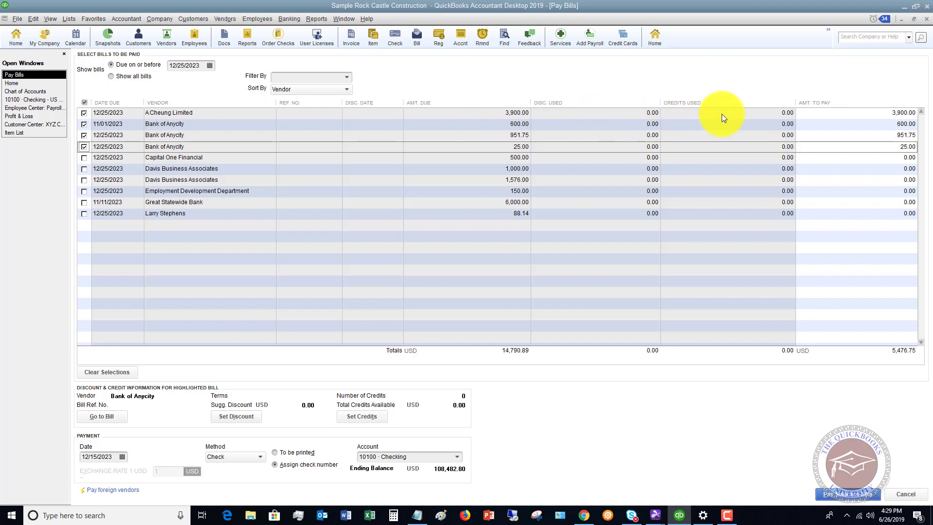
Change the A Cheung Limited Amt. To Pay to 2,500.00, lowering the total to 4,076.75
left_click(885, 114)
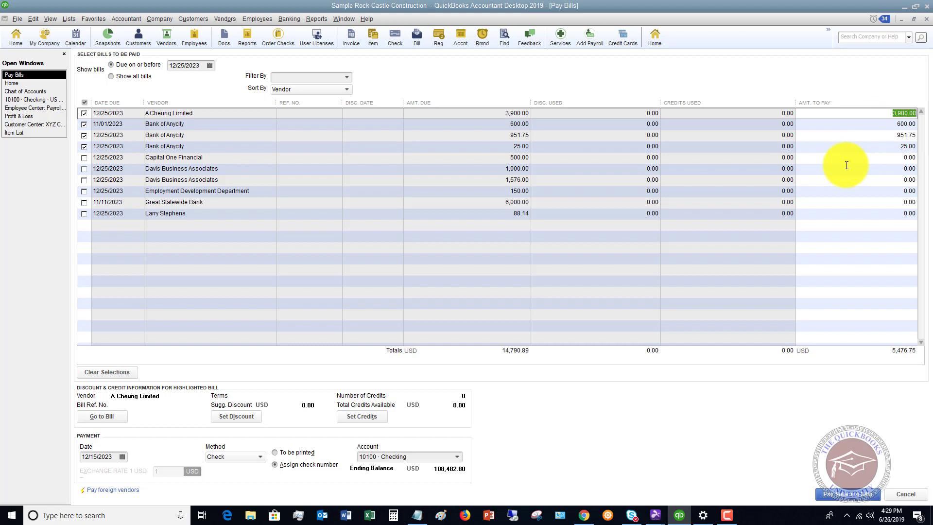
type("2500")
key("Tab")
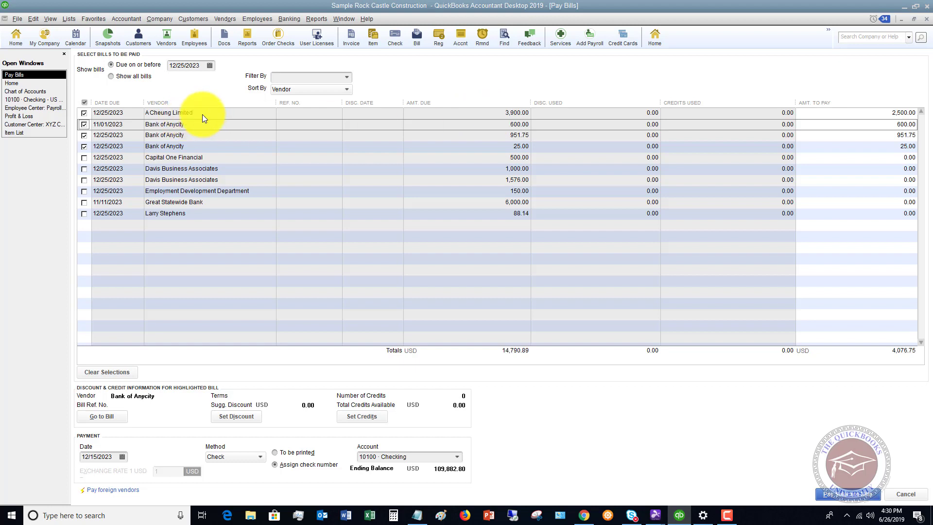
left_click(884, 113)
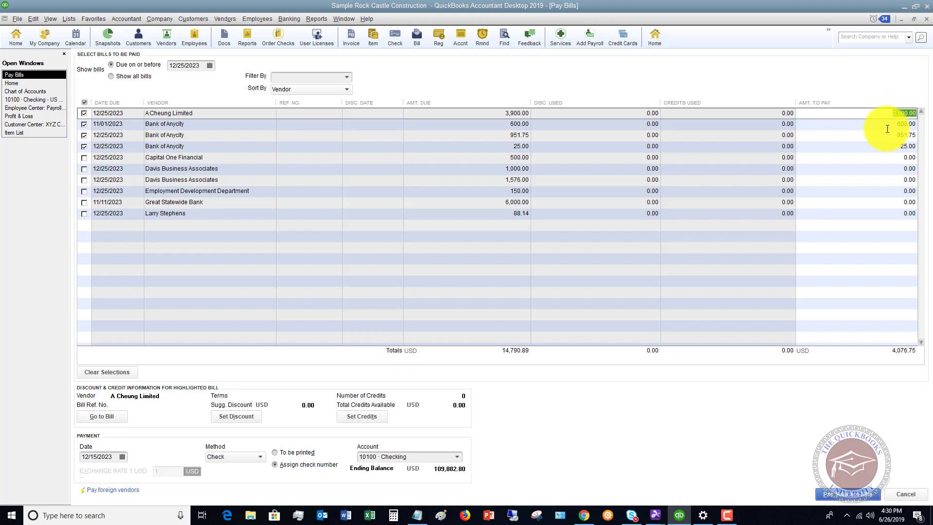
Clear all selections, then open the 1,576.00 Davis Business Associates bill via Go to Bill
left_click(99, 372)
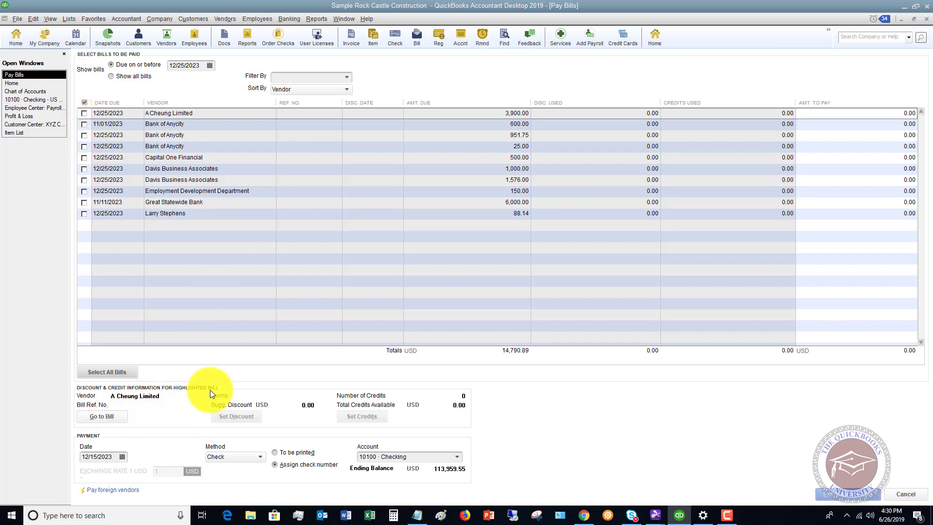
left_click(186, 157)
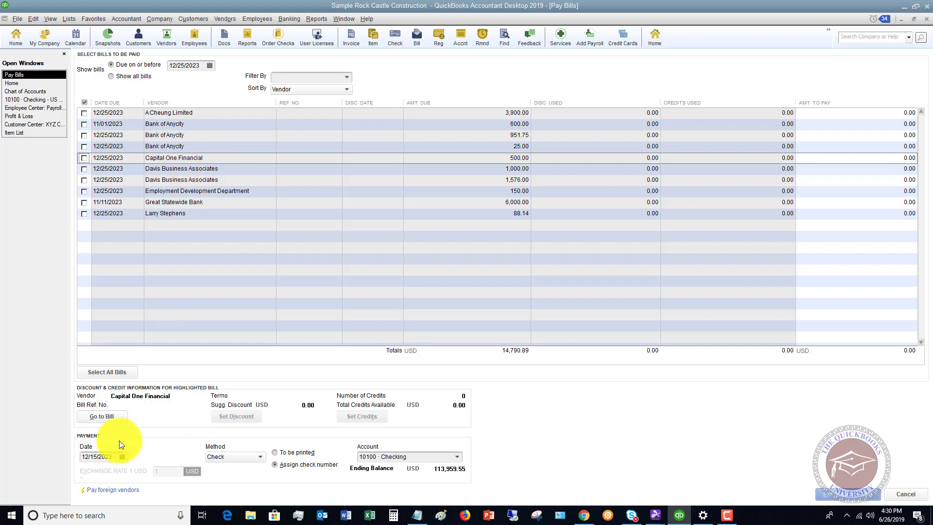
left_click(120, 182)
left_click(105, 418)
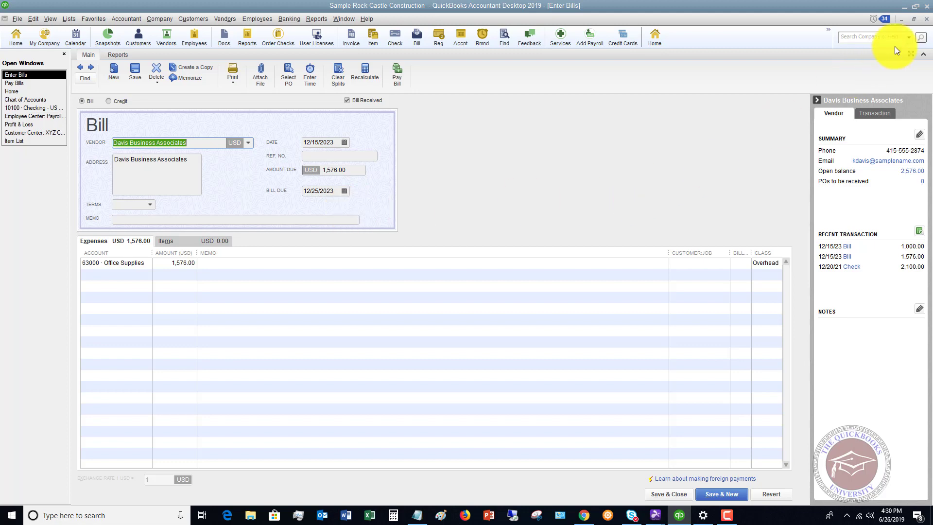
Close the Davis Business Associates bill's Enter Bills window
left_click(927, 20)
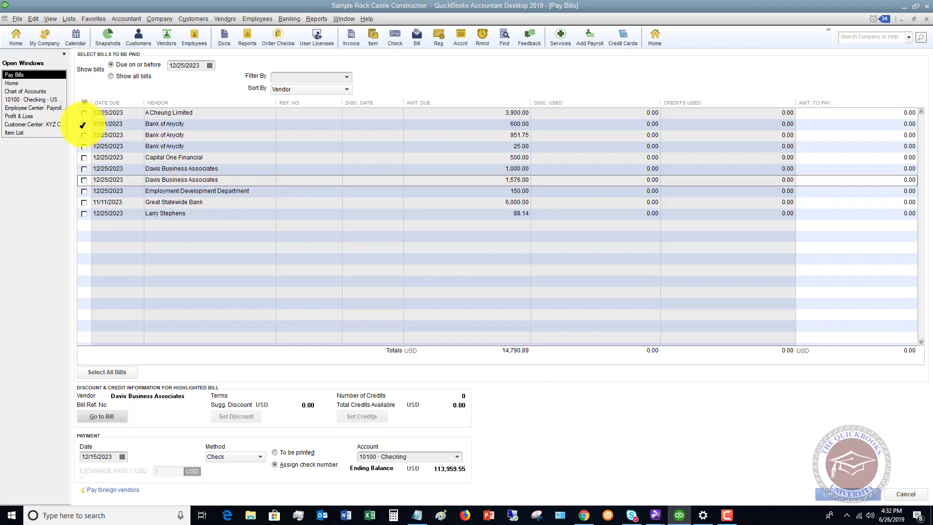
Pay the 600.00 Bank of Anycity bill with check number 3453, then choose Pay More Bills
left_click(84, 124)
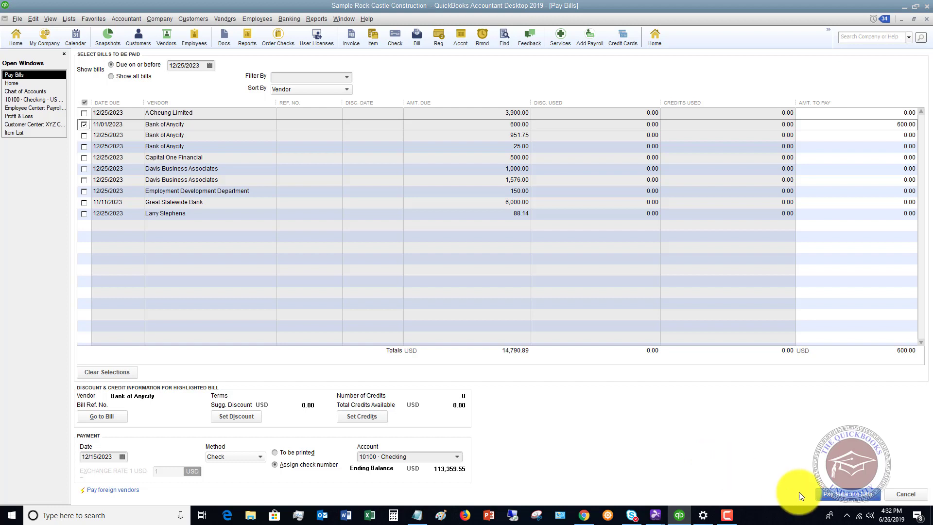
left_click(847, 494)
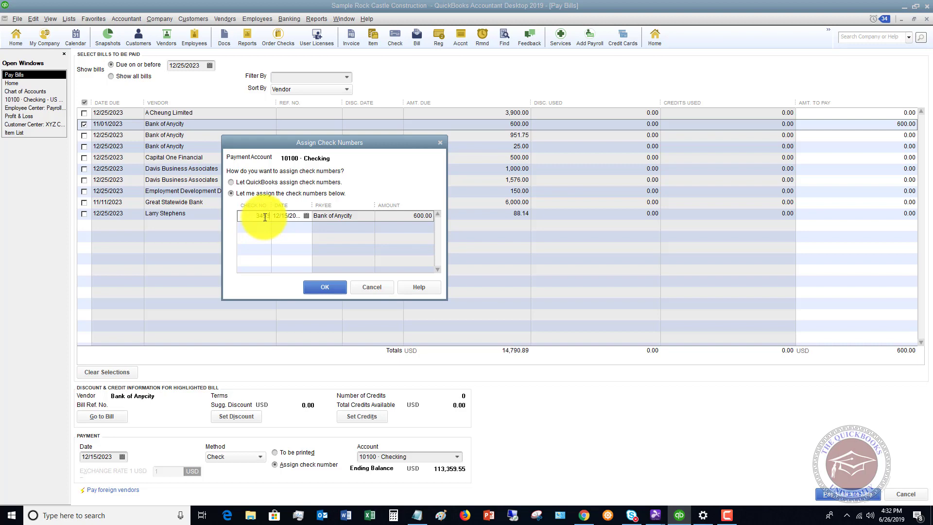
left_click(335, 286)
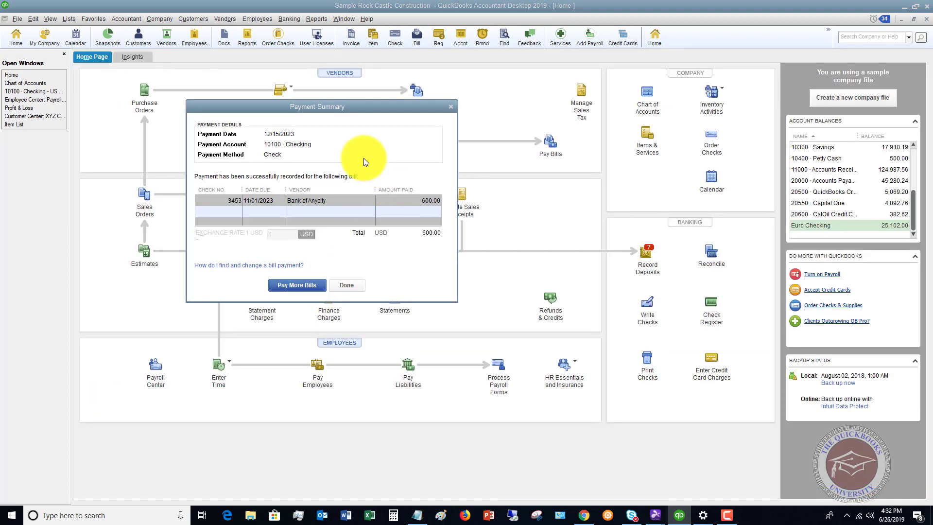
left_click(297, 285)
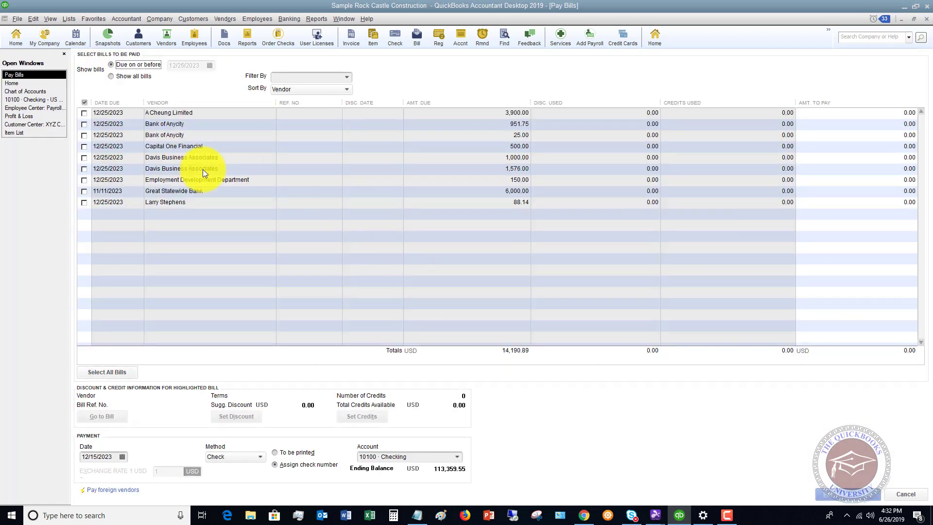
Set the check To be printed, tick the 951.75 Bank of Anycity bill, and check File > Print Forms
left_click(276, 452)
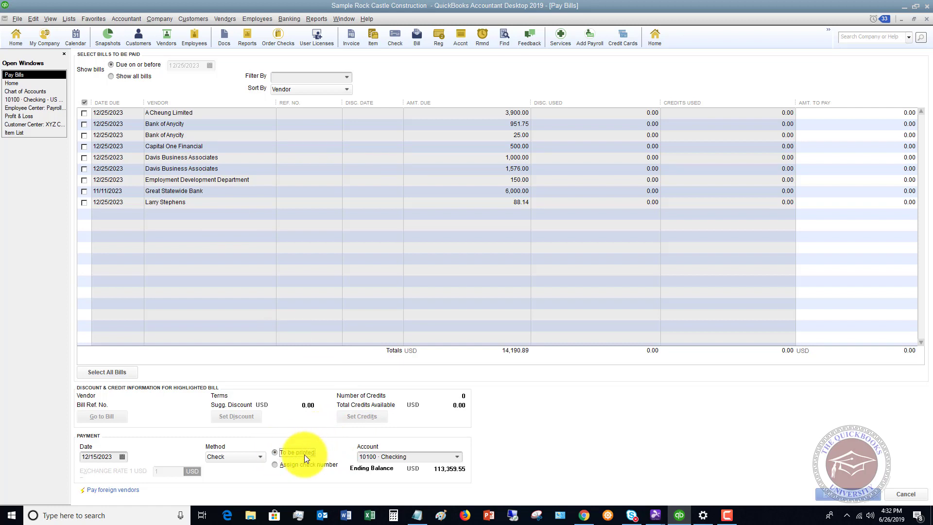
left_click(84, 124)
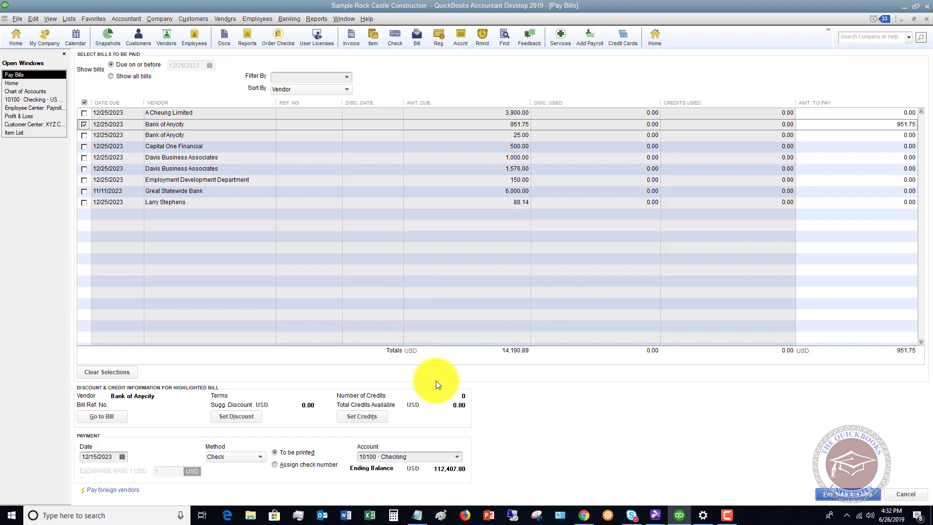
left_click(19, 19)
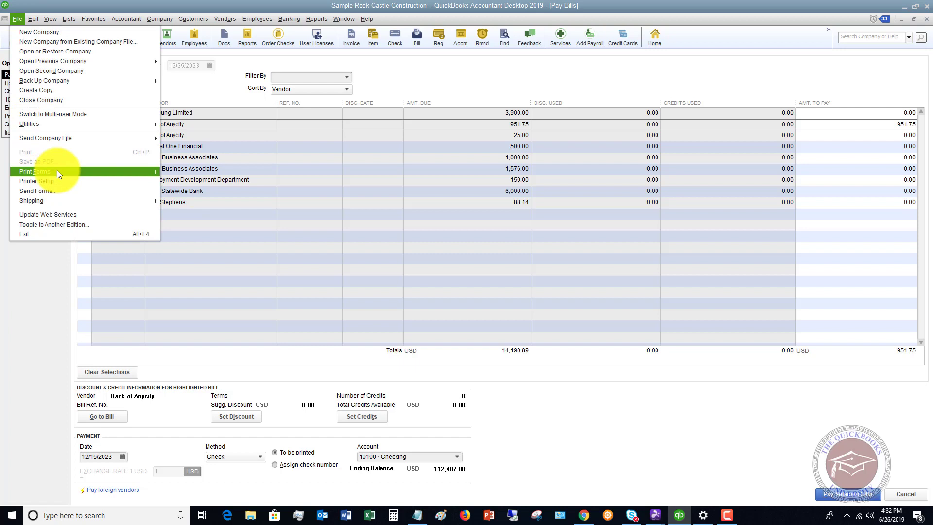
mouse_move(57, 171)
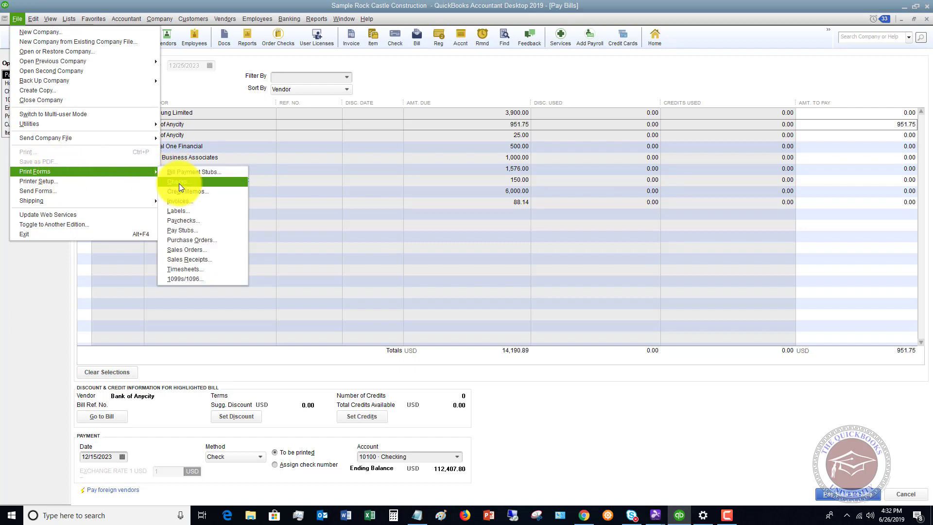
left_click(442, 292)
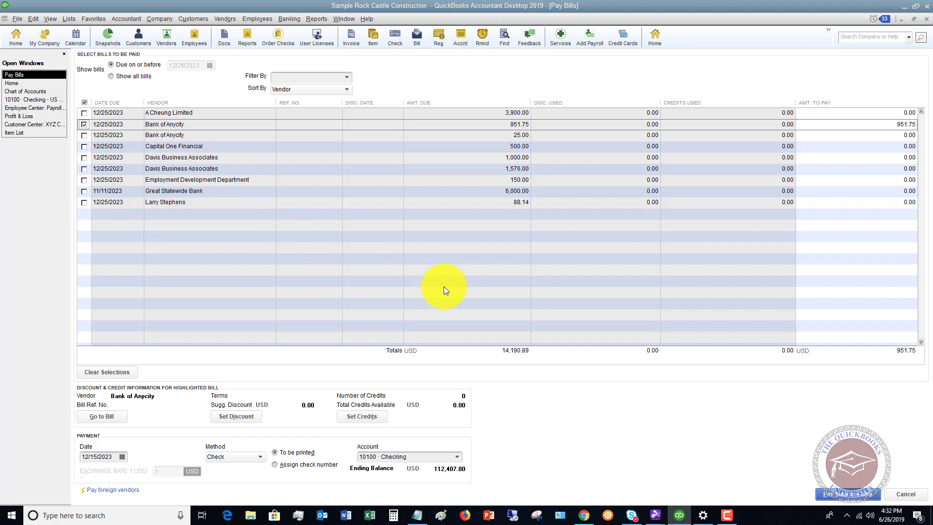
Assign the check number, try Online Bank Pmt, revert to Check, and re-tick the 951.75 bill
left_click(281, 461)
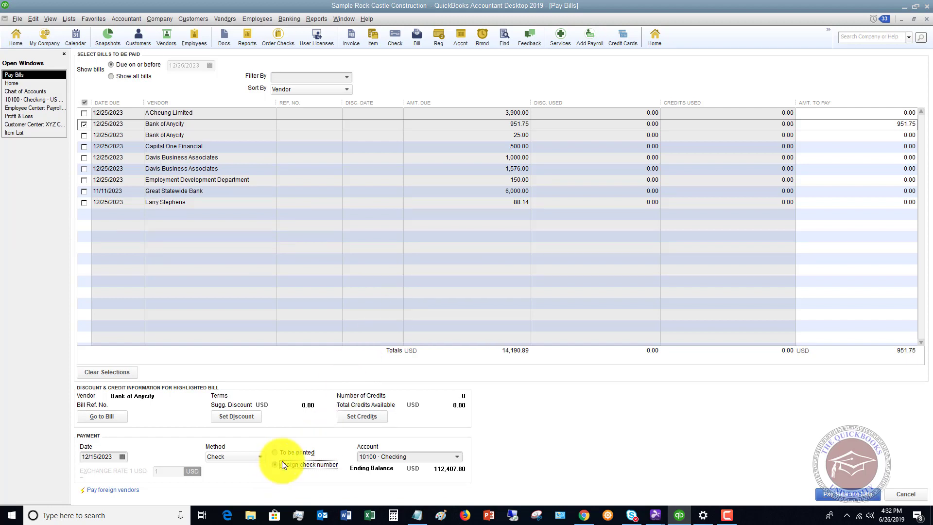
left_click(85, 125)
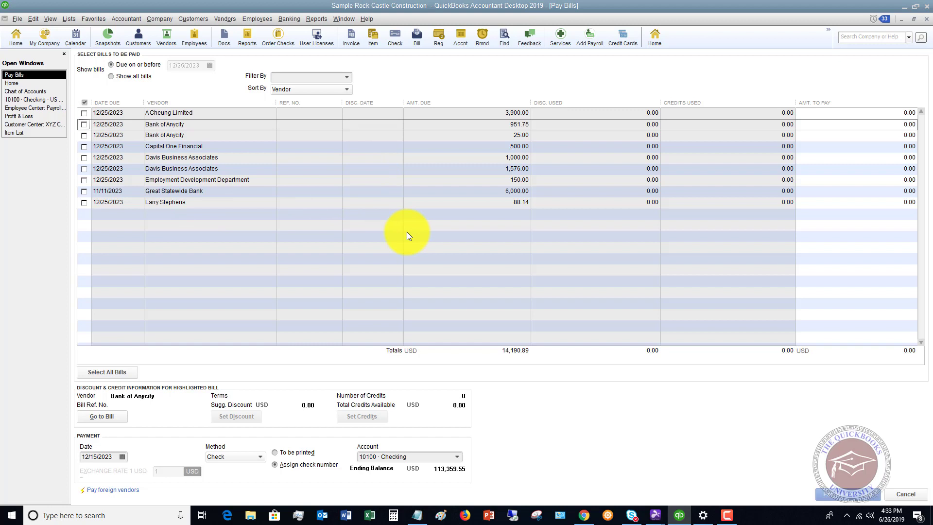
left_click(261, 460)
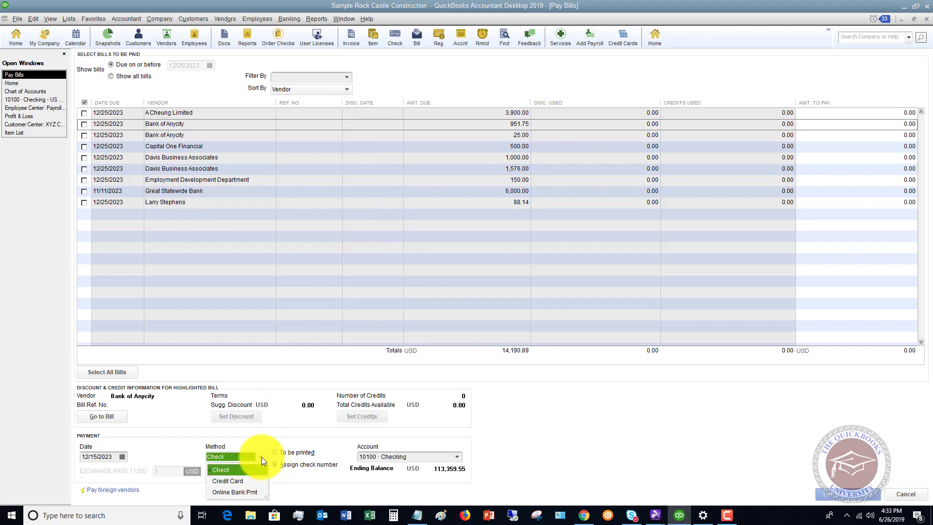
left_click(234, 491)
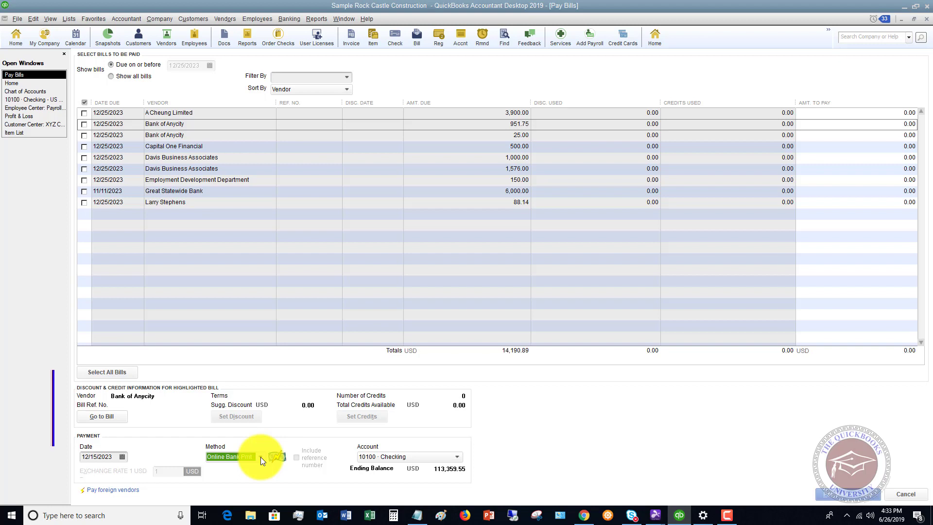
left_click(260, 457)
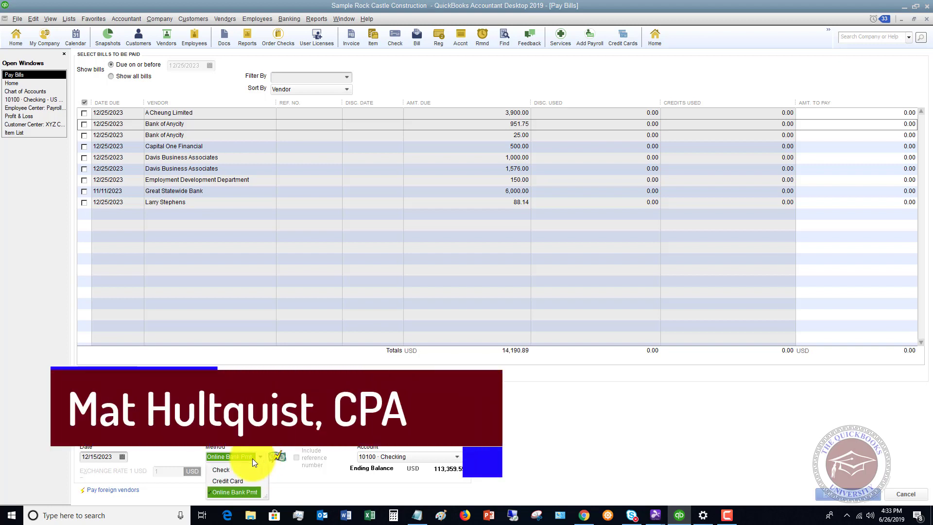
left_click(226, 469)
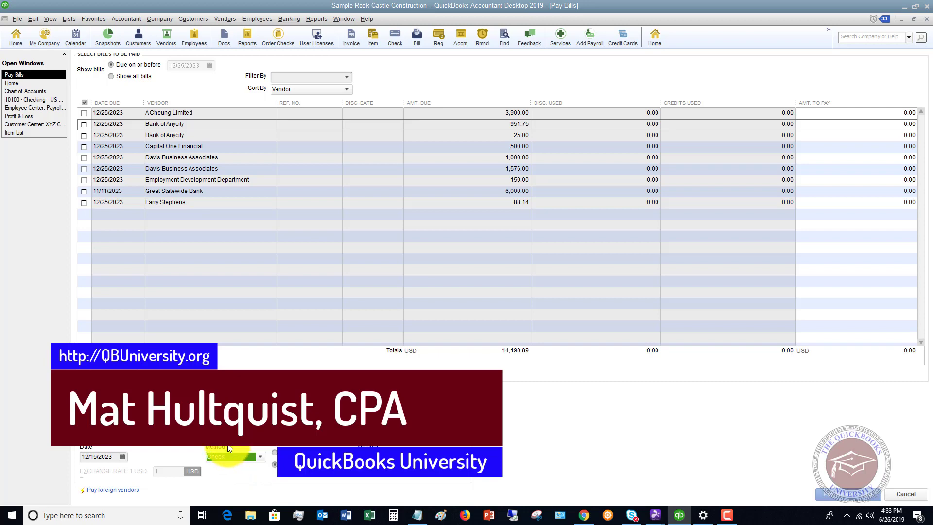
left_click(84, 124)
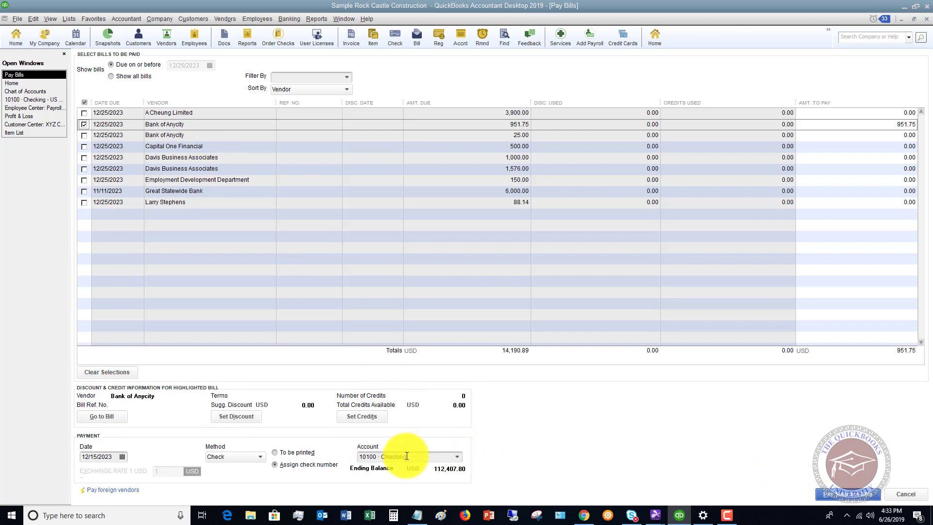
left_click(848, 493)
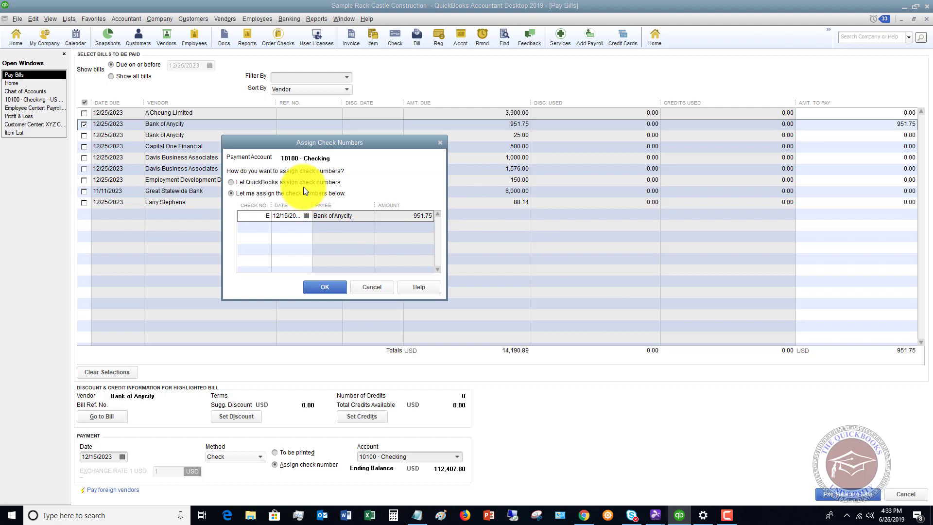
type("EFT")
key("BackSpace")
key("BackSpace")
key("BackSpace")
type("Debit")
key("BackSpace")
key("BackSpace")
key("BackSpace")
key("BackSpace")
key("BackSpace")
type("ACH")
Back out without recording the payment, then pay by Credit Card from 20550 · Capital One
left_click(368, 287)
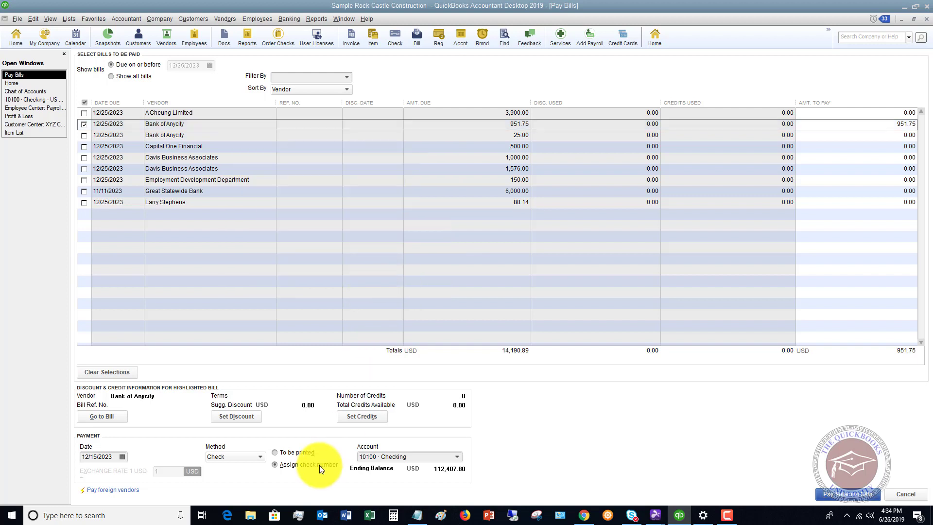
left_click(260, 456)
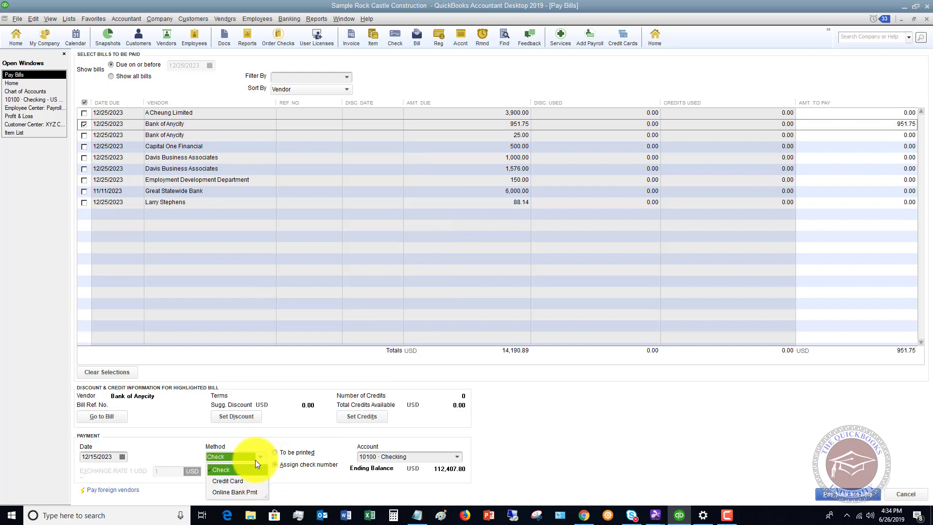
left_click(229, 480)
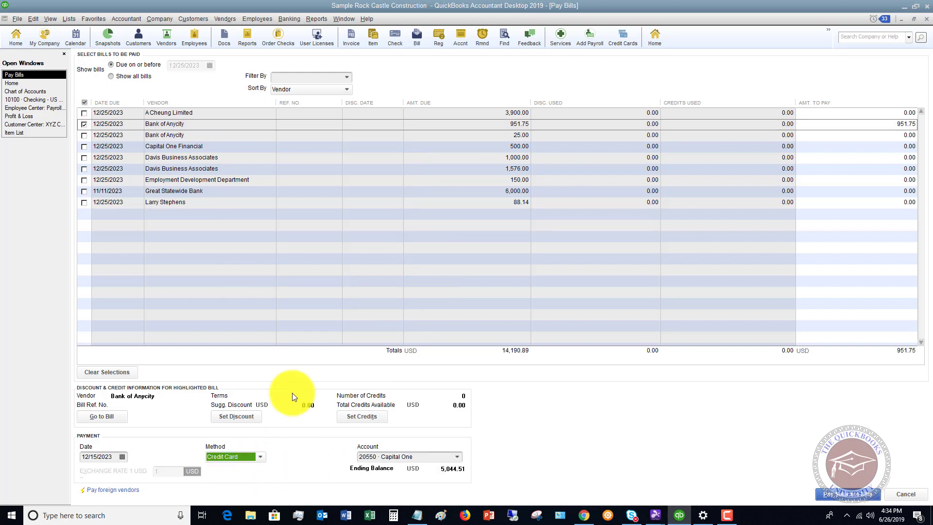